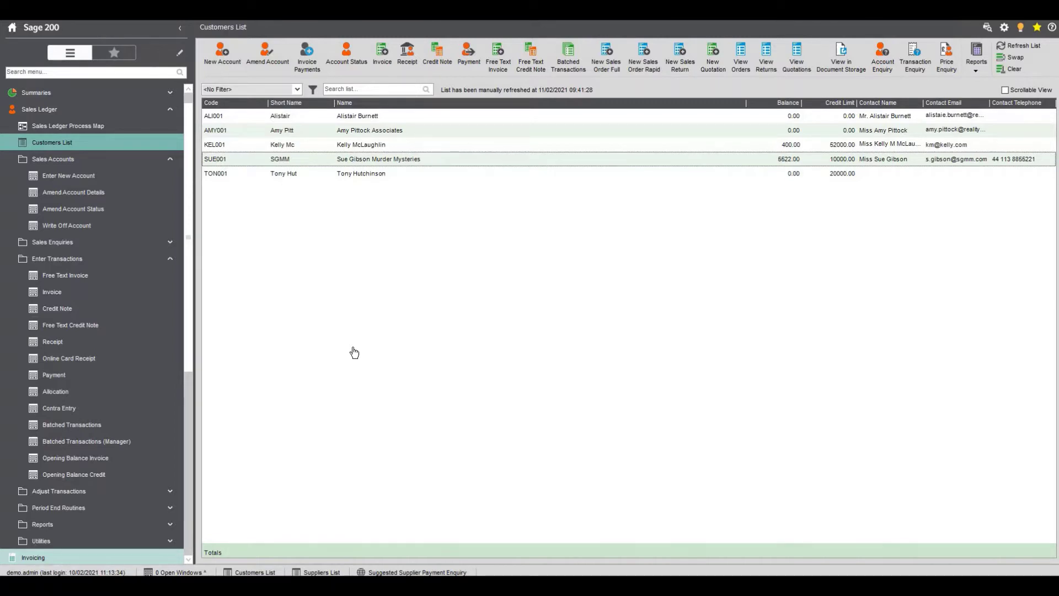
Step: Start a receipt for the customer owing 400.00 with a 400.00 cheque value
left_click(651, 144)
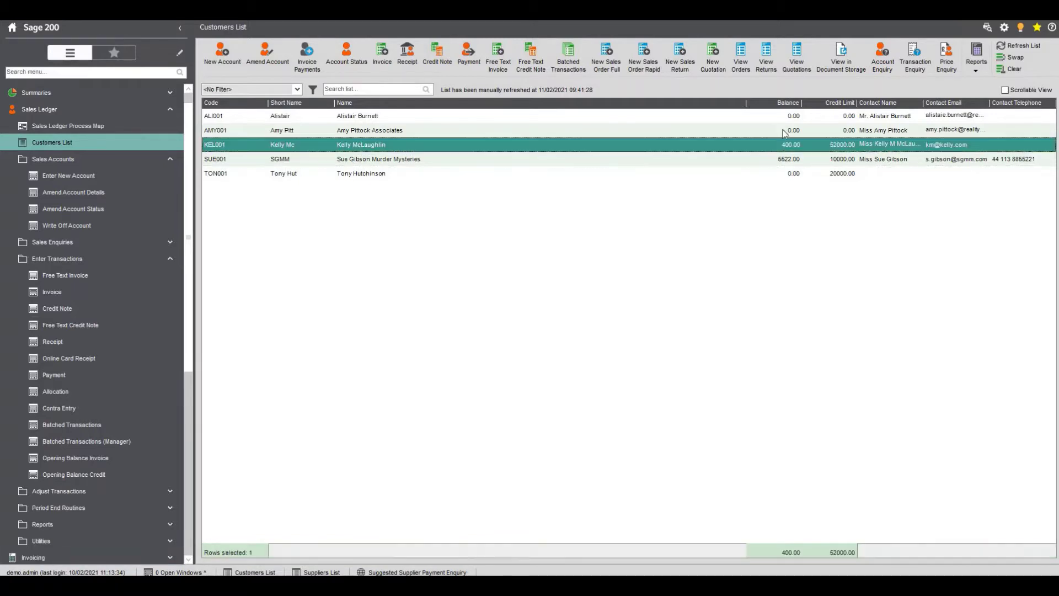
left_click(410, 53)
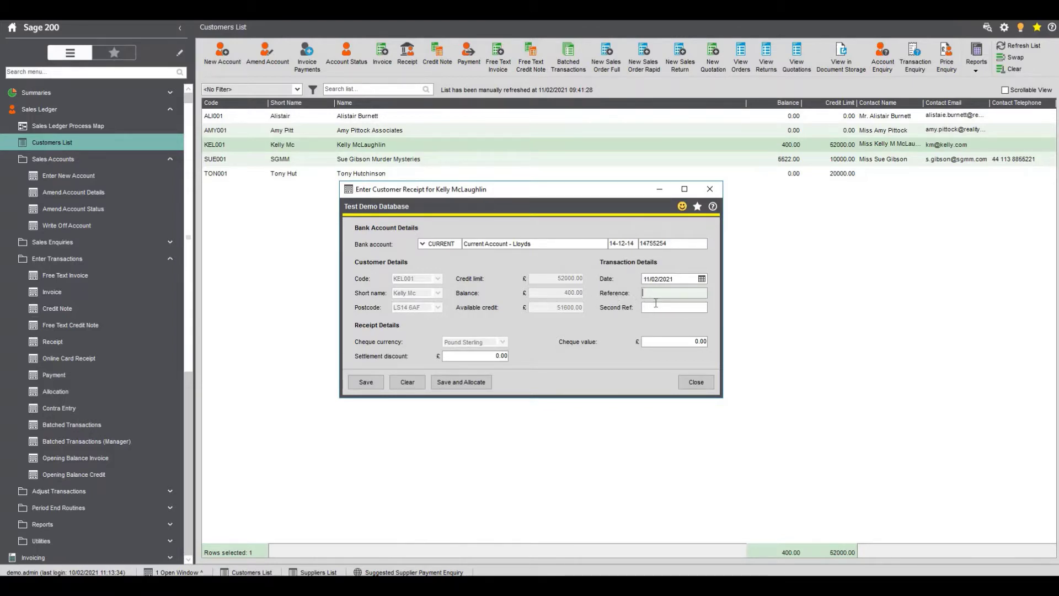
left_click(670, 340)
type("40")
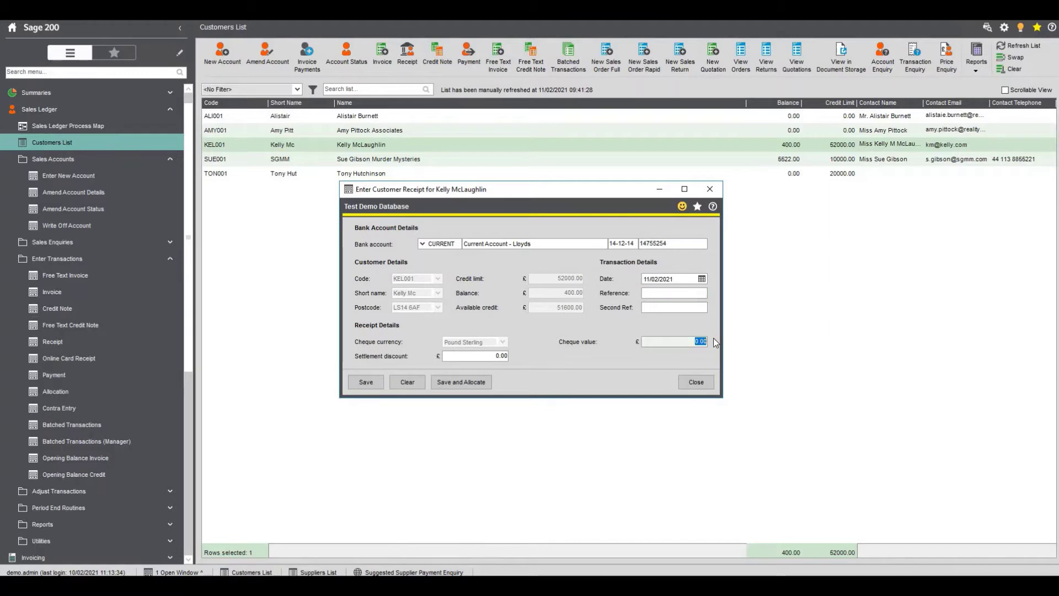
type("0")
left_click(449, 382)
Step: Keep the Lloyds current bank account and confirm the 11/02/2021 receipt date
left_click(423, 244)
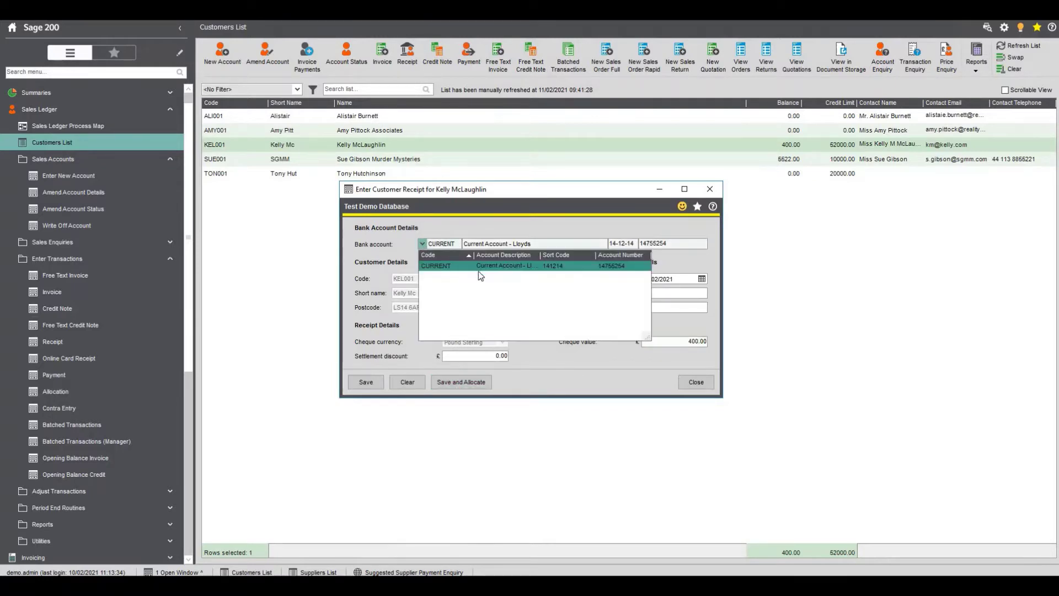
left_click(488, 268)
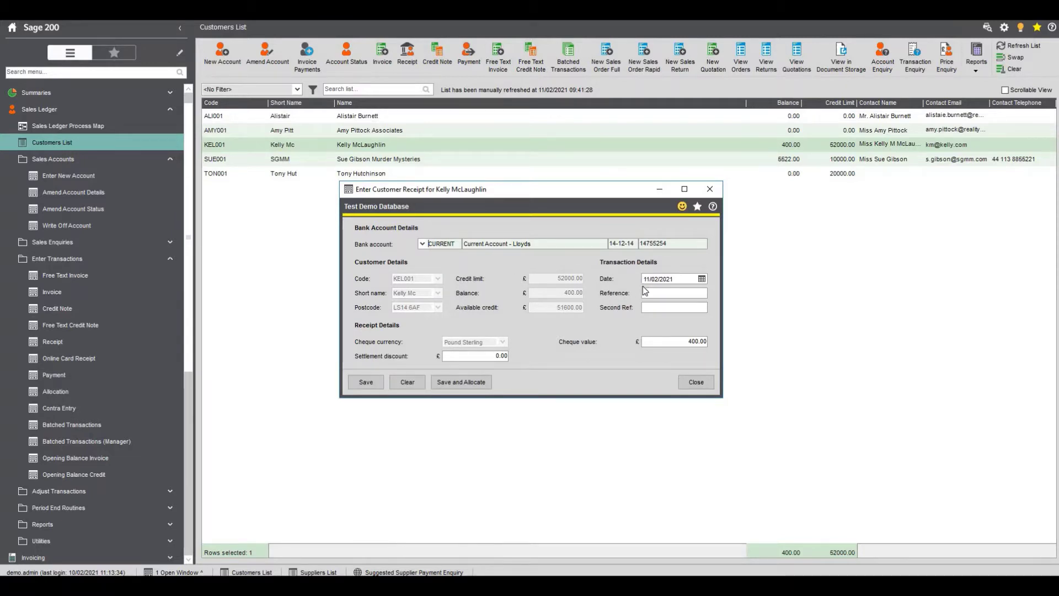
left_click(659, 295)
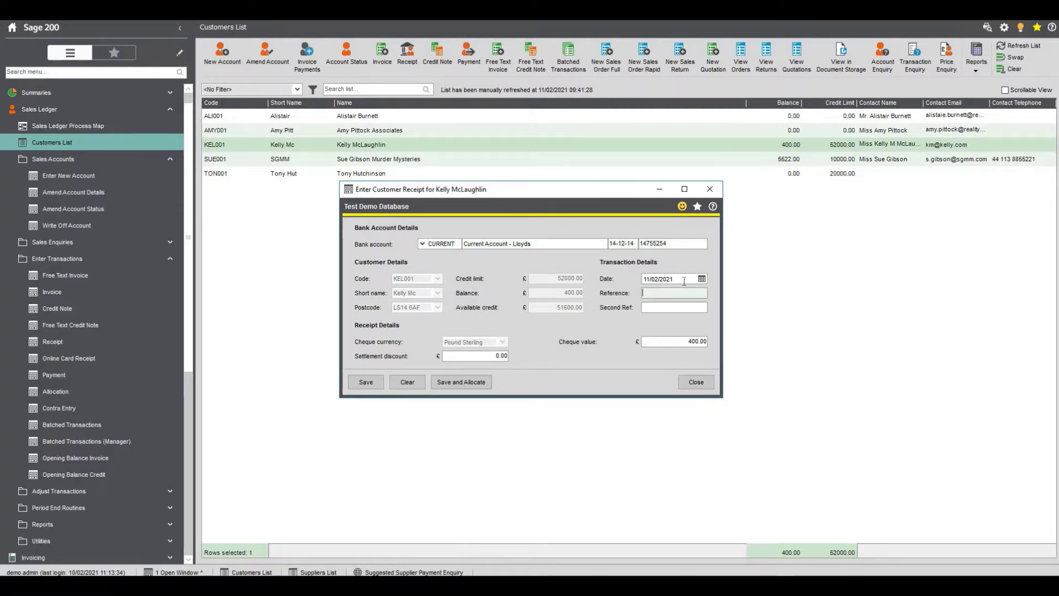
left_click(684, 280)
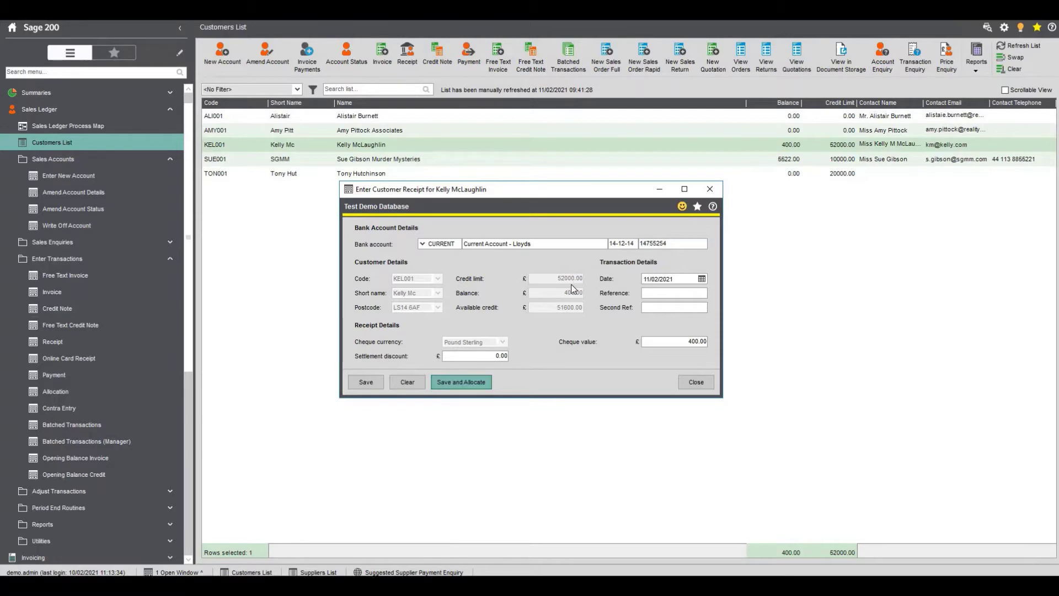
Step: Move the receipt to allocation, try Auto Allocate, then clear the automatic amounts
key("Return")
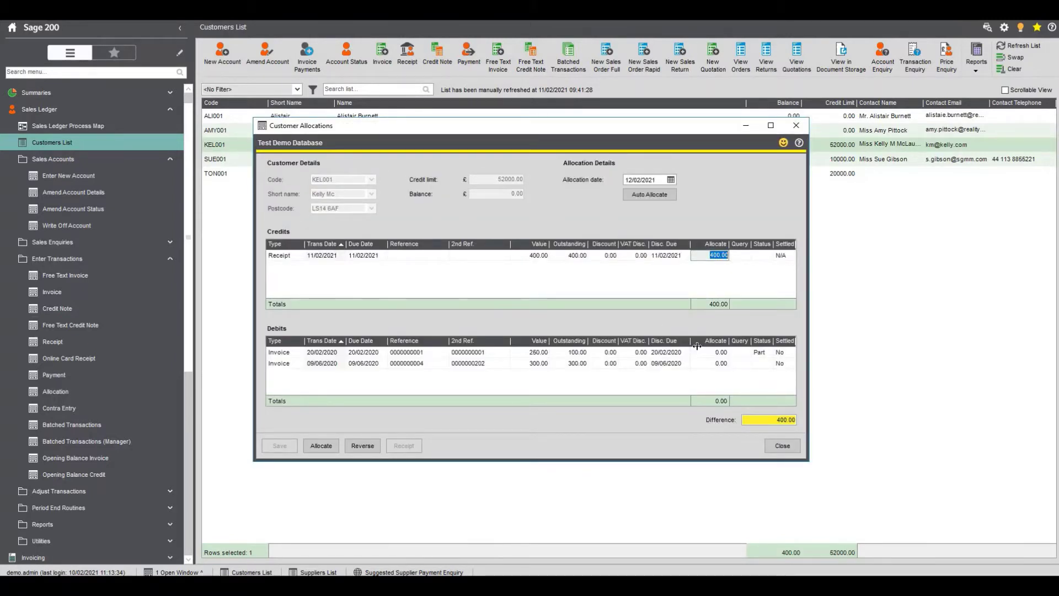
left_click(640, 197)
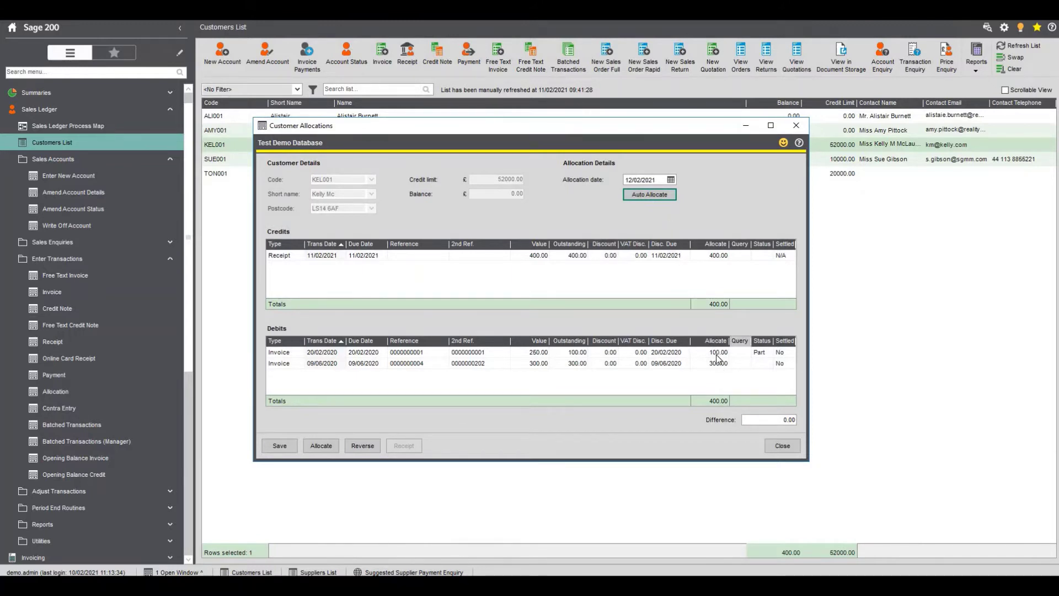
left_click(718, 353)
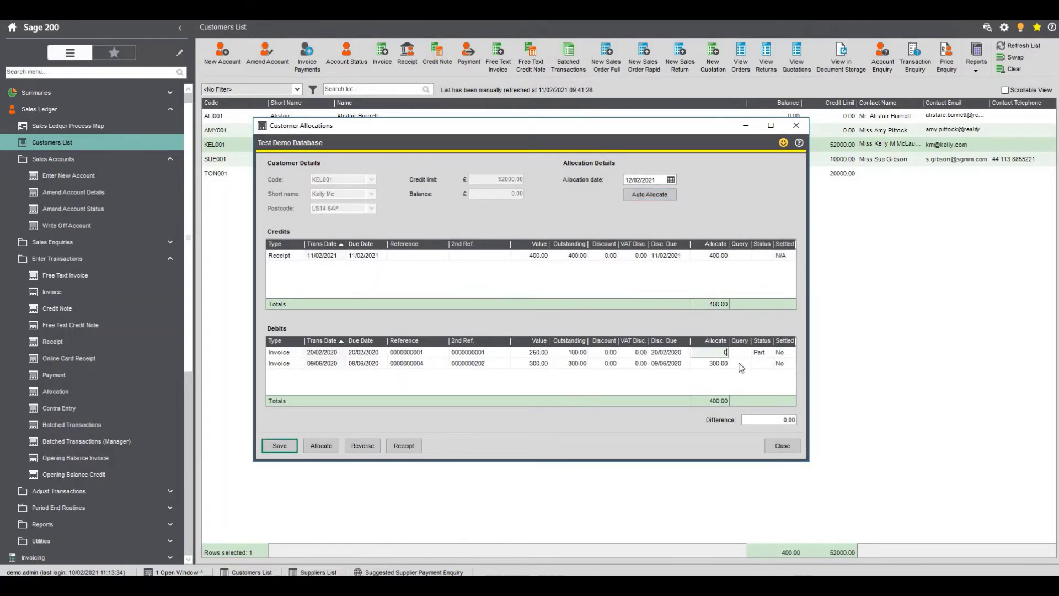
key("Delete")
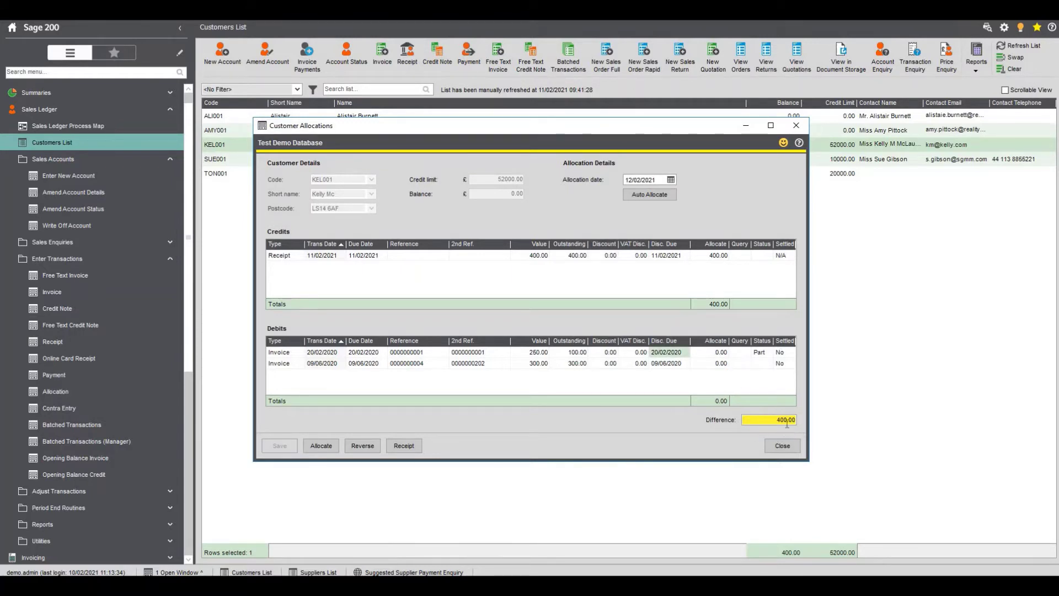
Step: Allocate 100.00 and 300.00 to the two invoices, leaving a 0.00 difference, and save
left_click(716, 352)
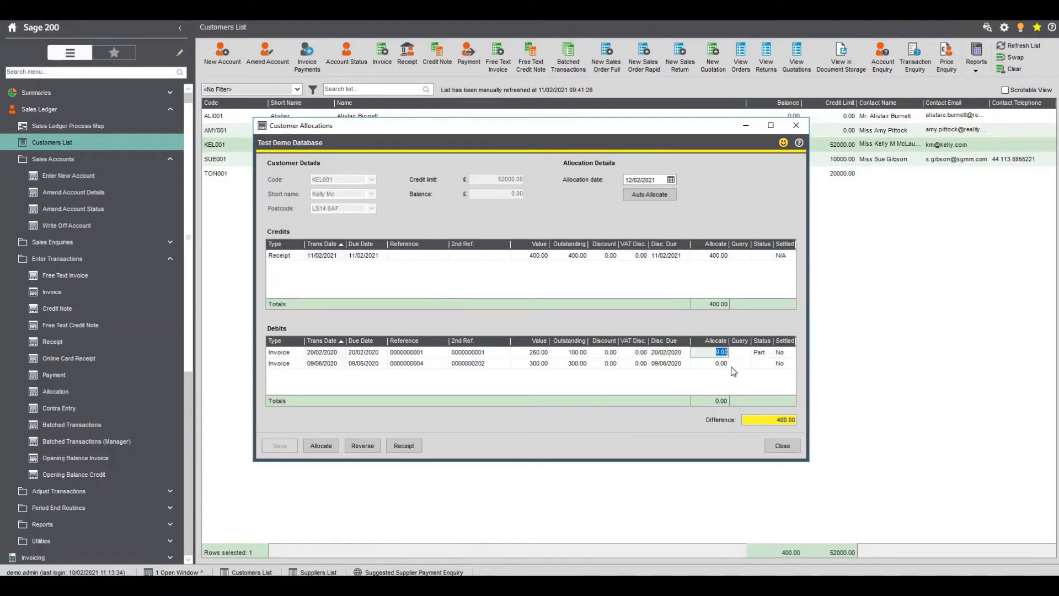
type("100")
key("Tab")
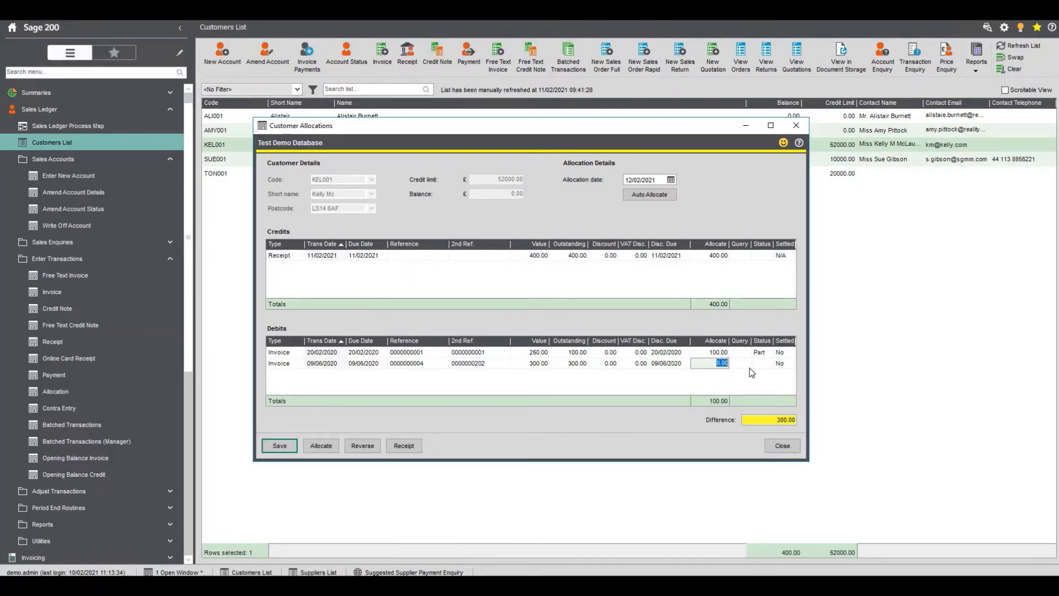
type("300")
key("Tab")
left_click(773, 416)
left_click(773, 415)
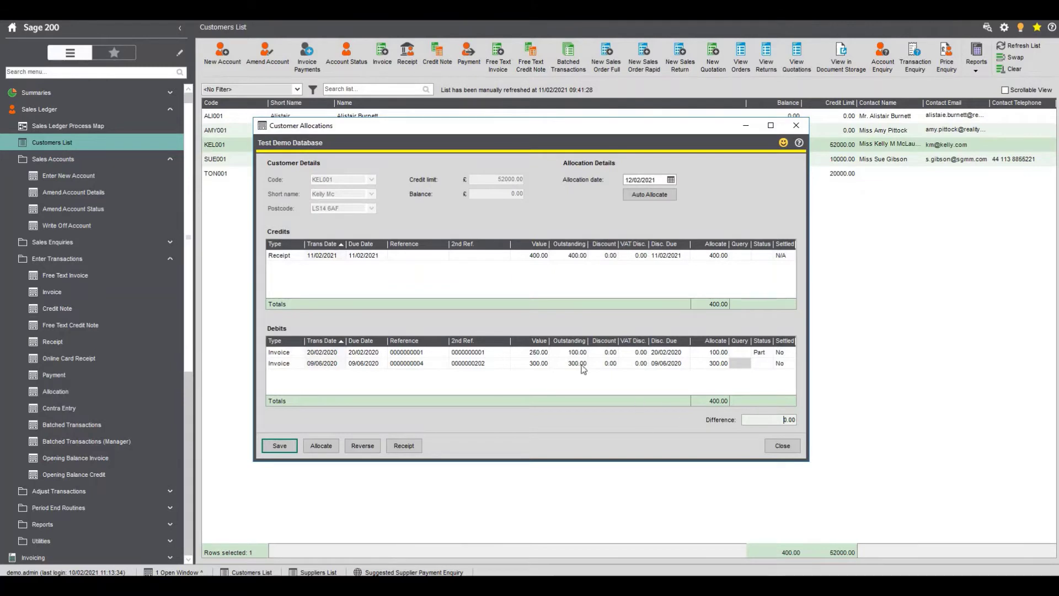
left_click(285, 446)
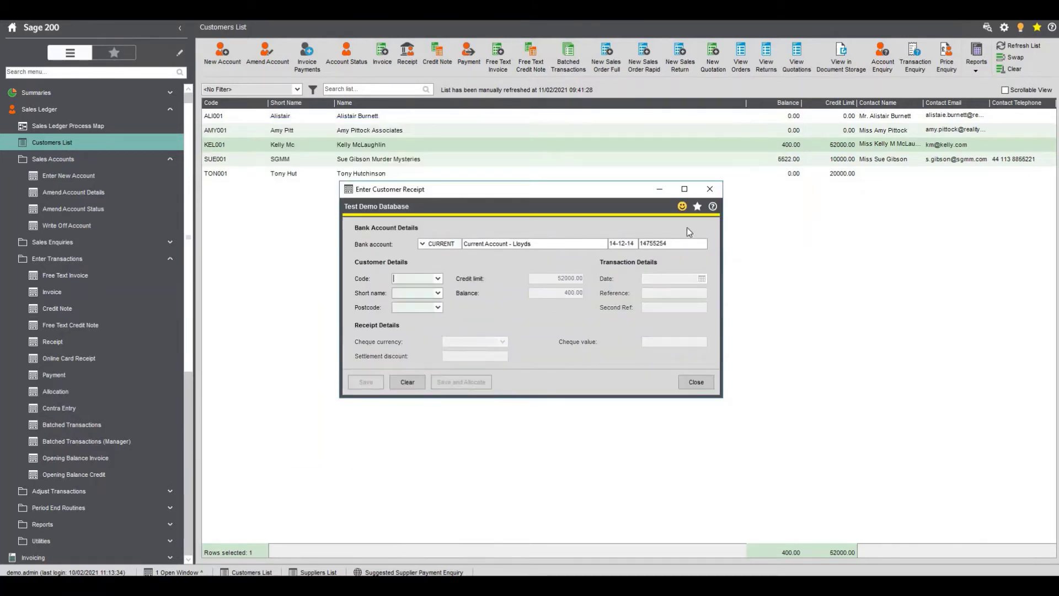
Step: Refresh balances and review the 400.00 receipt in Transaction Enquiry with all transactions shown
left_click(688, 383)
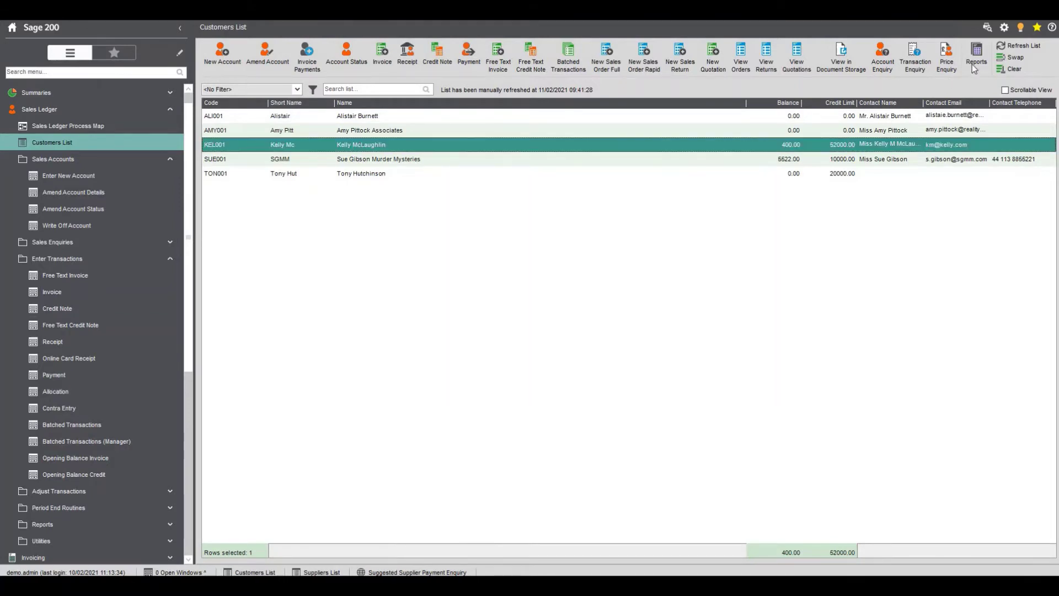
left_click(1025, 49)
left_click(273, 58)
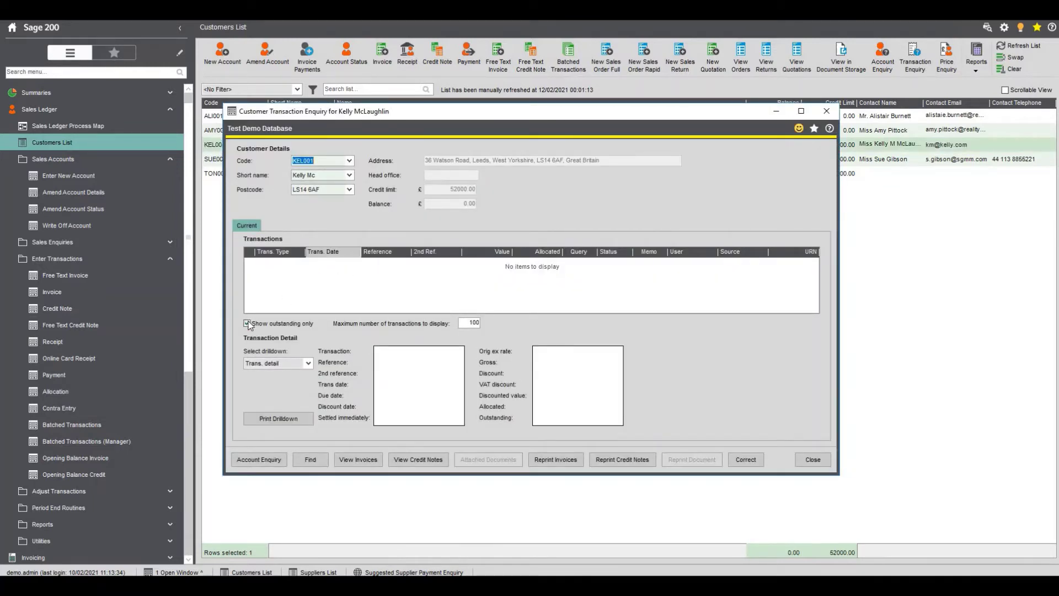
left_click(248, 324)
left_click(324, 266)
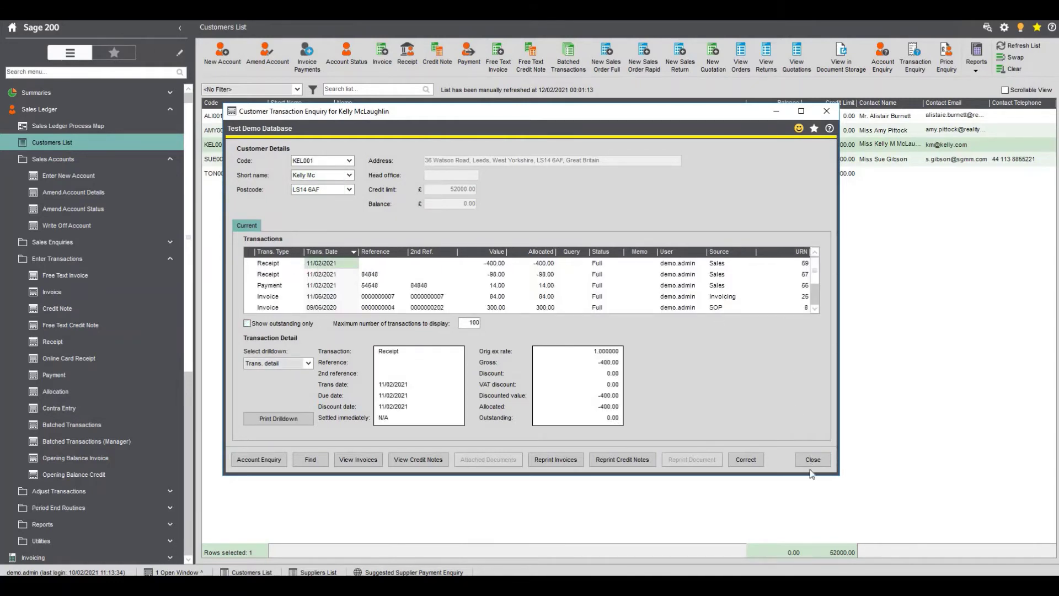
key("Escape")
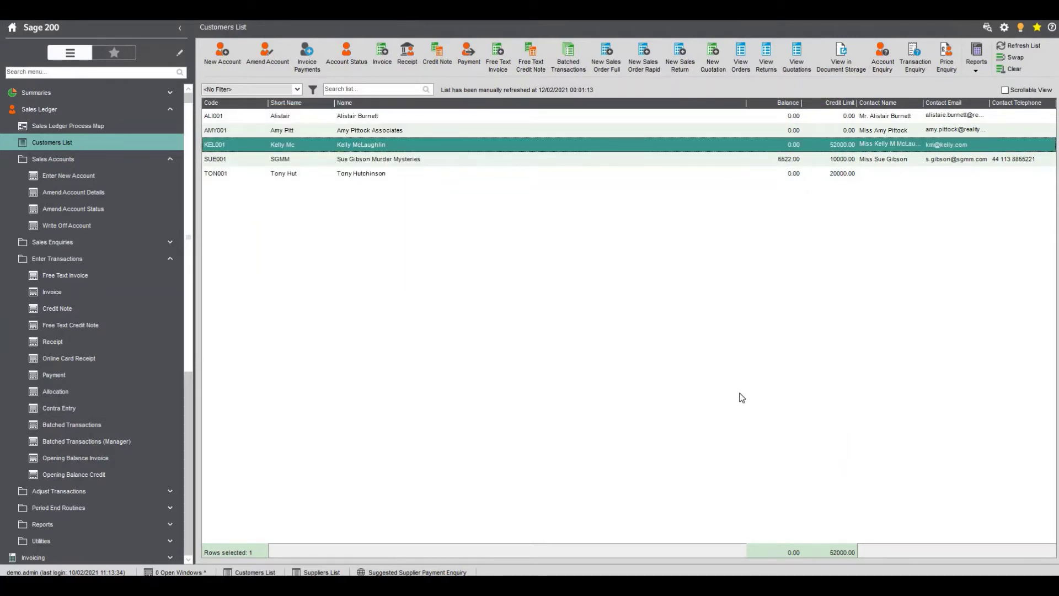
Step: Save an unallocated 4000.00 cheque receipt for the customer owing 5522.00
left_click(409, 163)
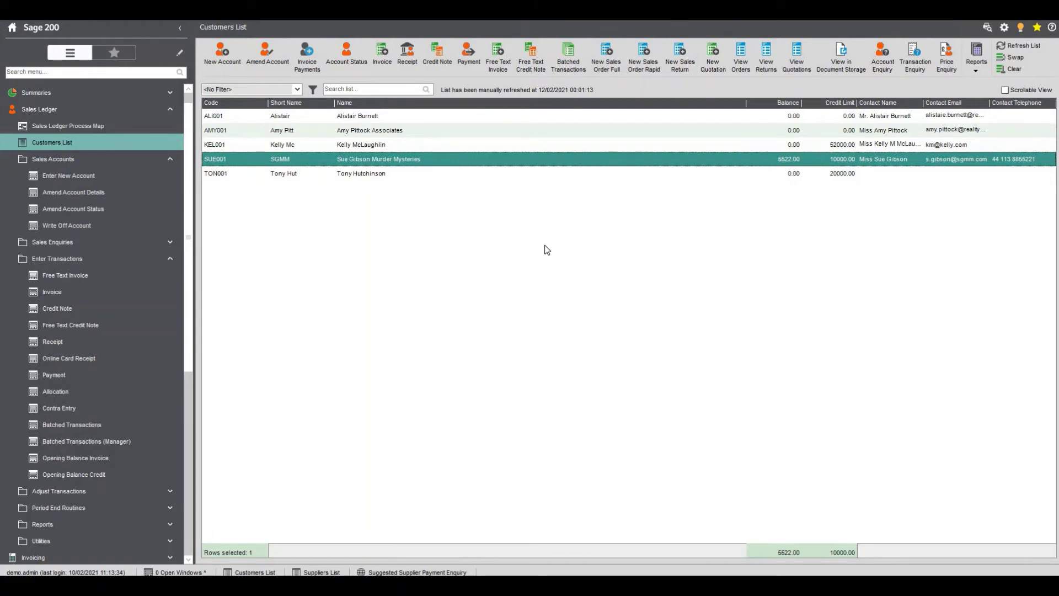
left_click(408, 55)
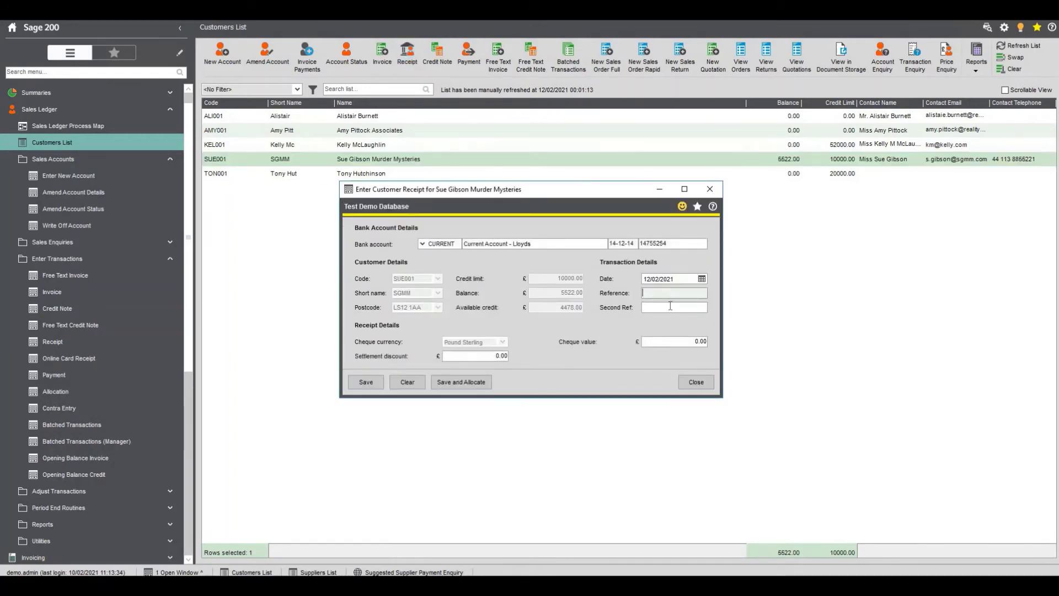
key("Tab")
key("Tab")
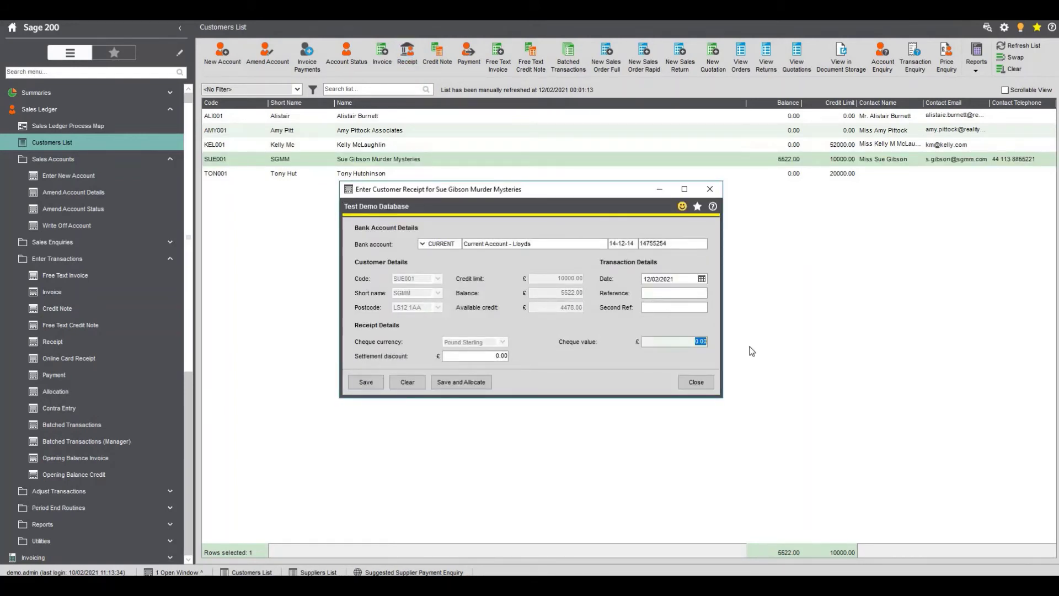
type("55")
key("BackSpace")
key("BackSpace")
key("BackSpace")
type("4000")
left_click(473, 385)
left_click(367, 382)
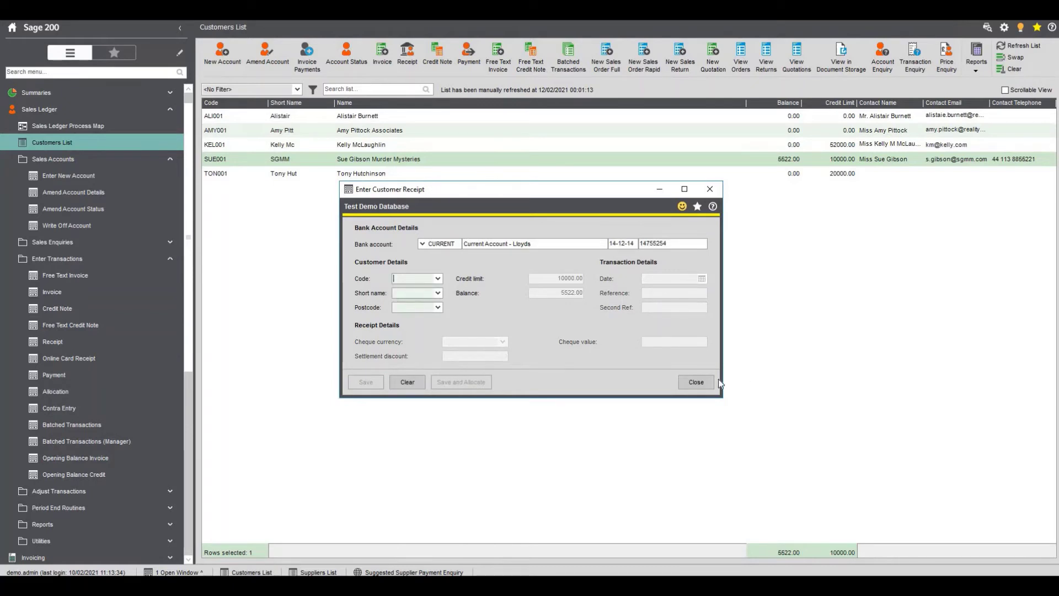
Step: Open allocations for the 5522.00-balance customer and auto-allocate the 4000.00 receipt
left_click(696, 382)
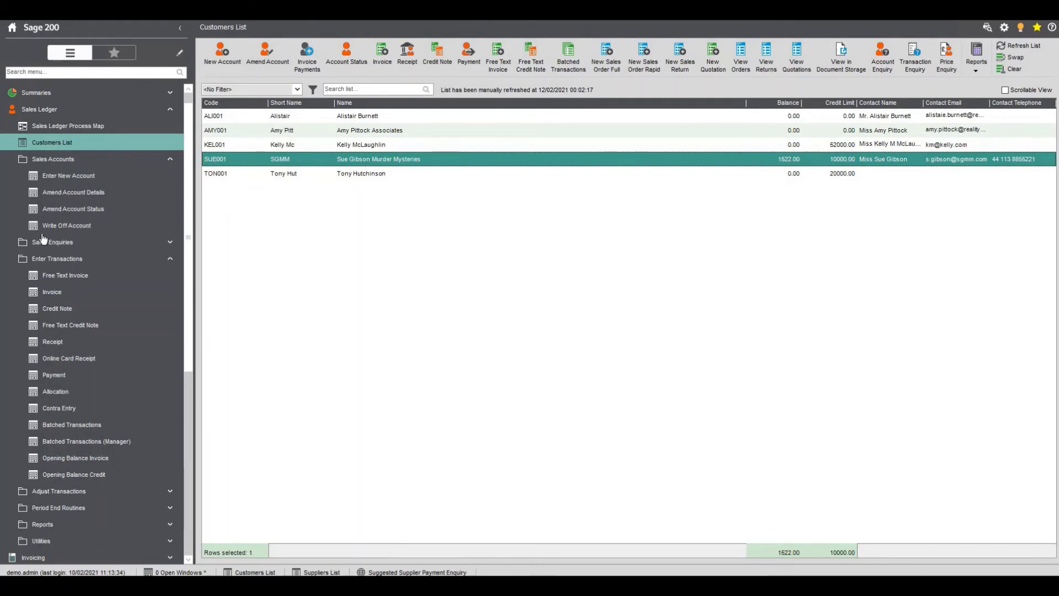
left_click(63, 393)
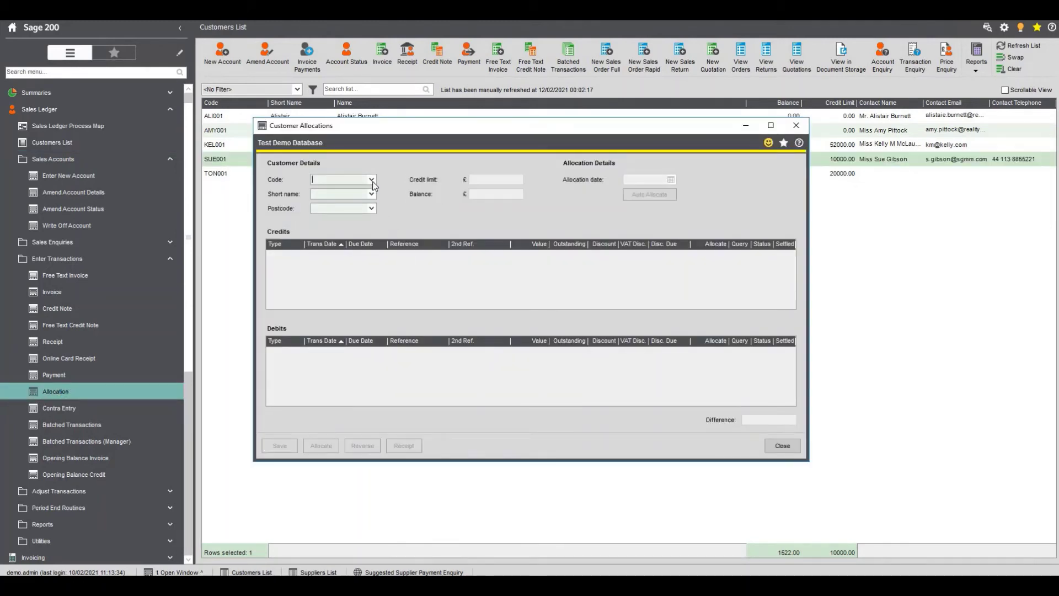
left_click(373, 181)
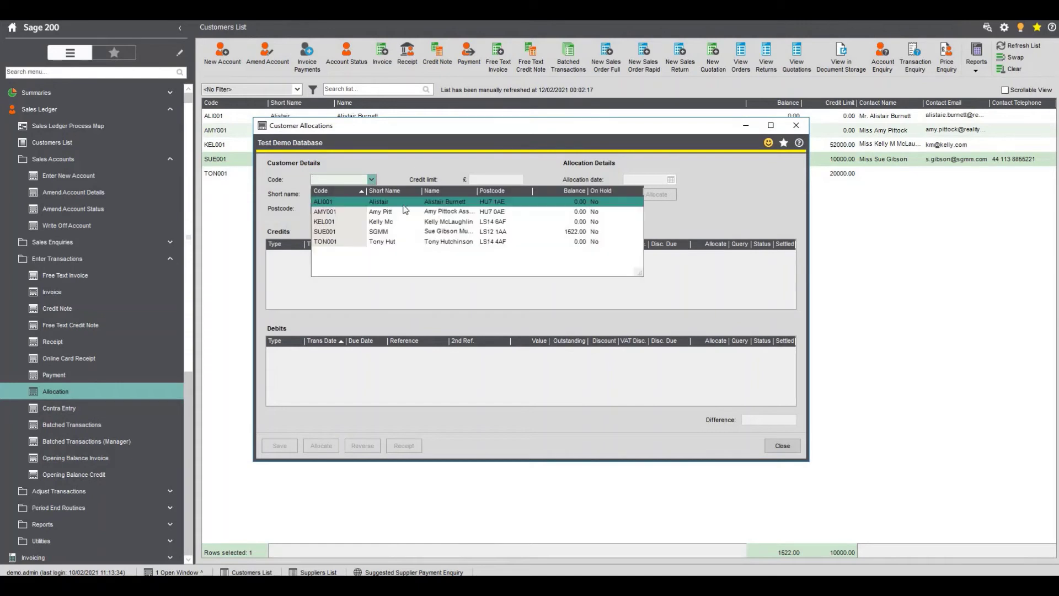
left_click(416, 232)
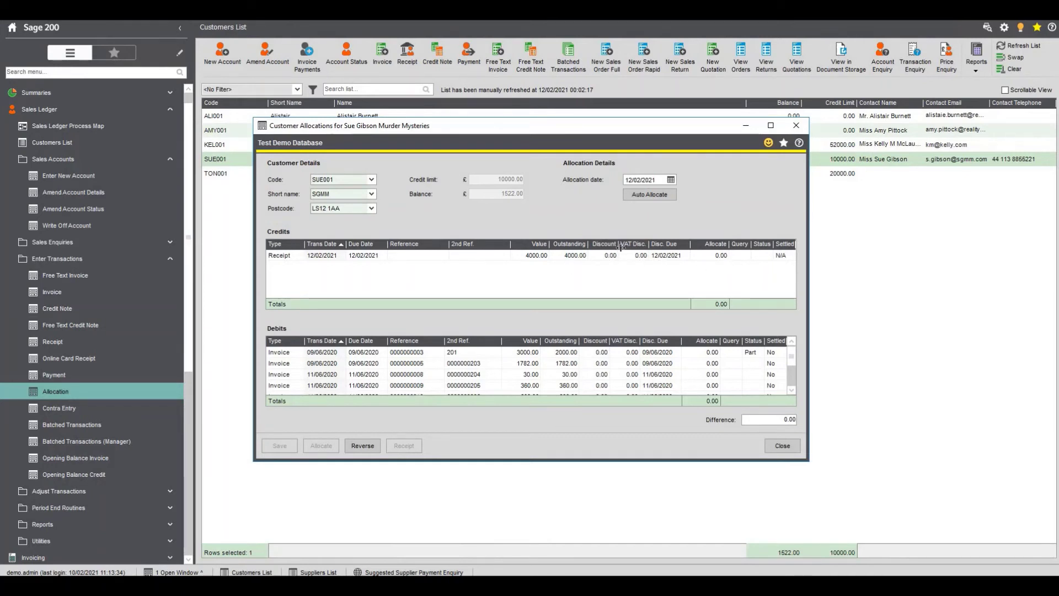
left_click(637, 196)
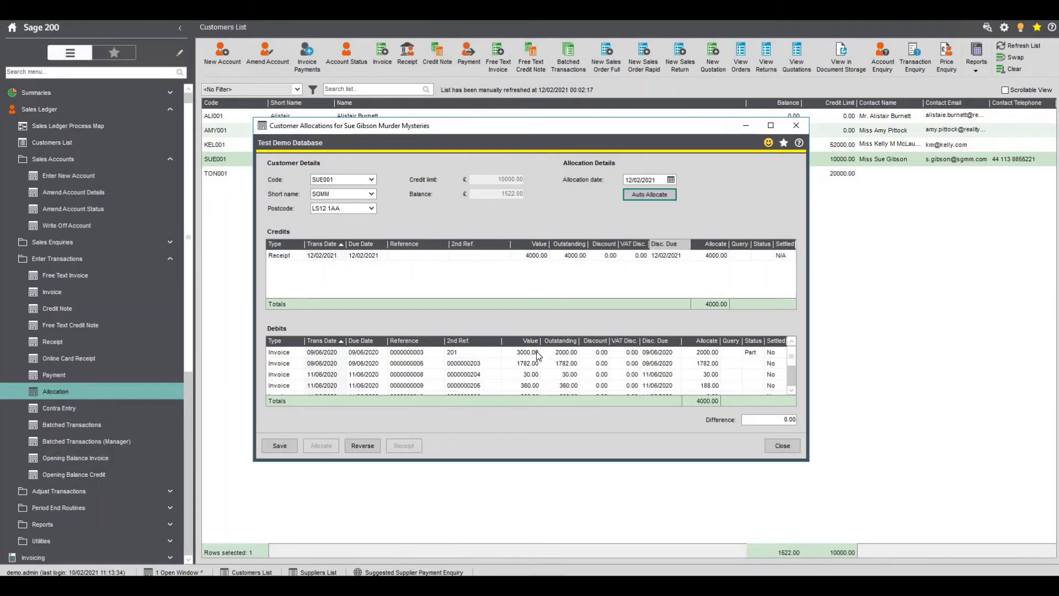
Step: Check the allocated amounts, including 1782.00 on the second invoice, and save the allocations
left_click(703, 351)
left_click(707, 365)
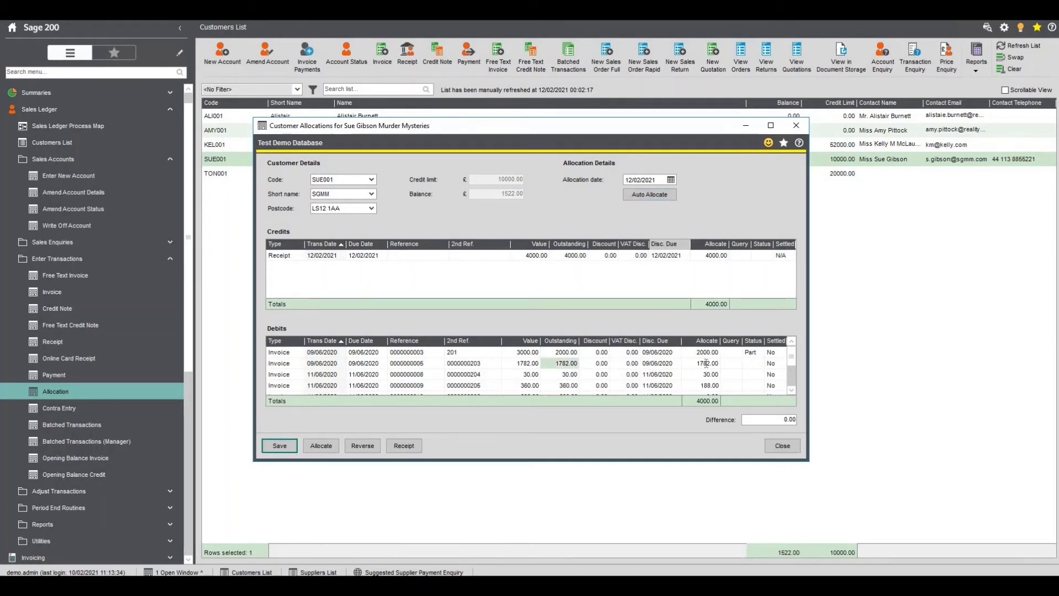
scroll(793, 388, "down", 1)
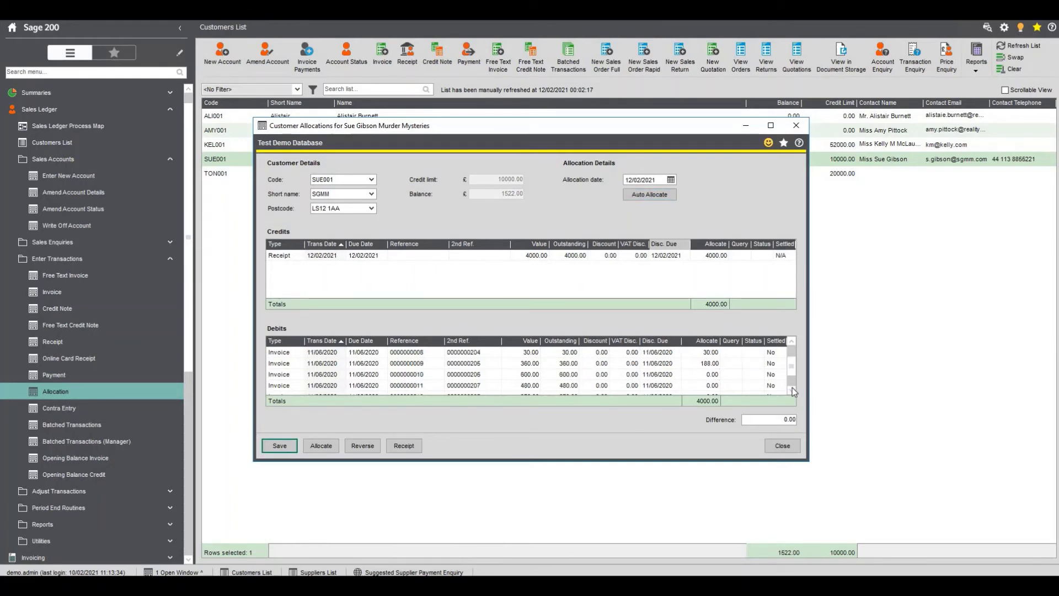
left_click(792, 342)
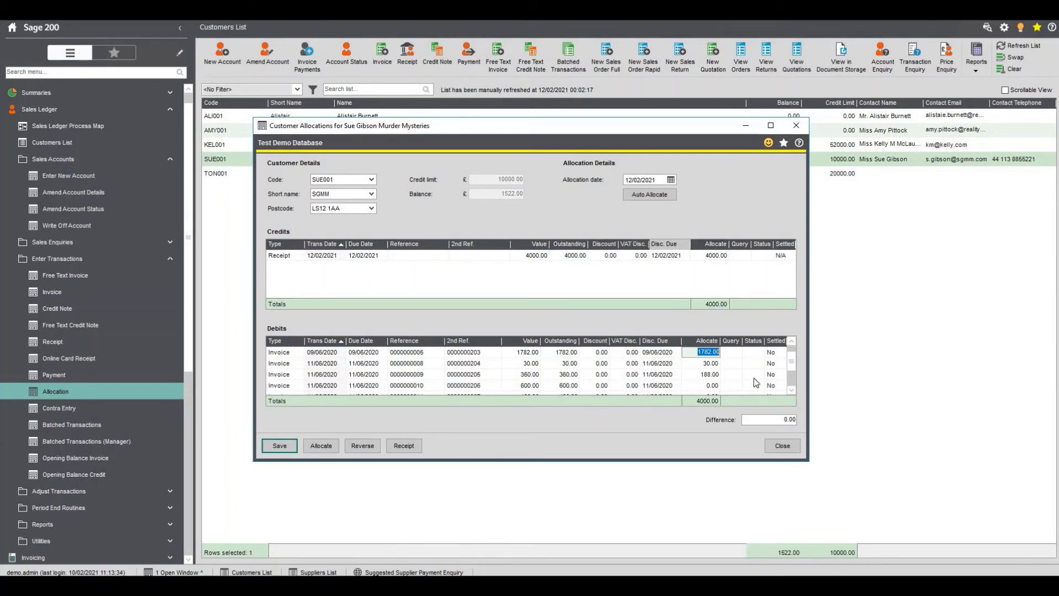
scroll(793, 393, "down", 3)
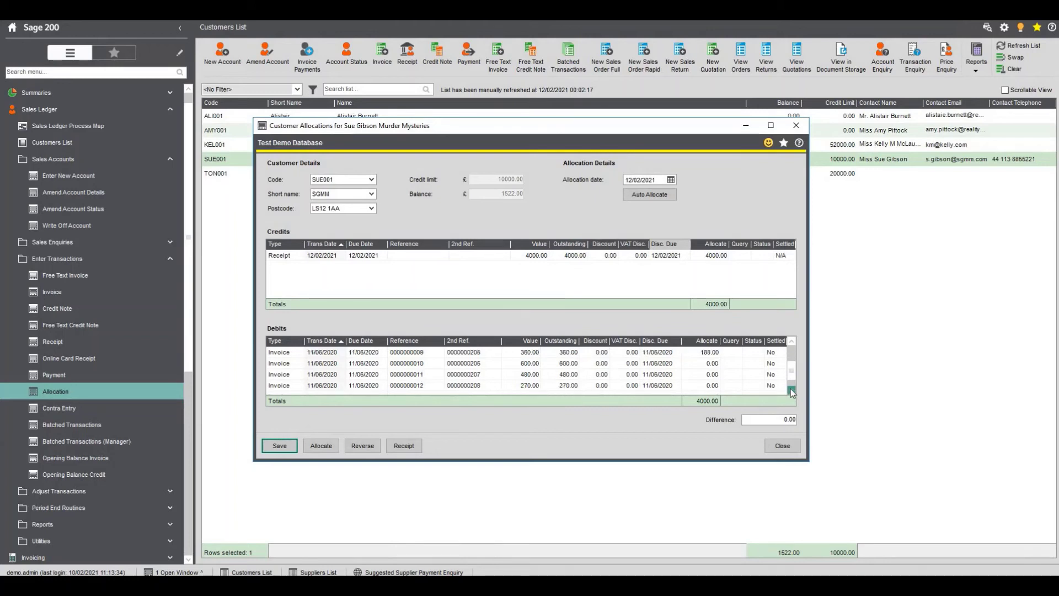
left_click(321, 445)
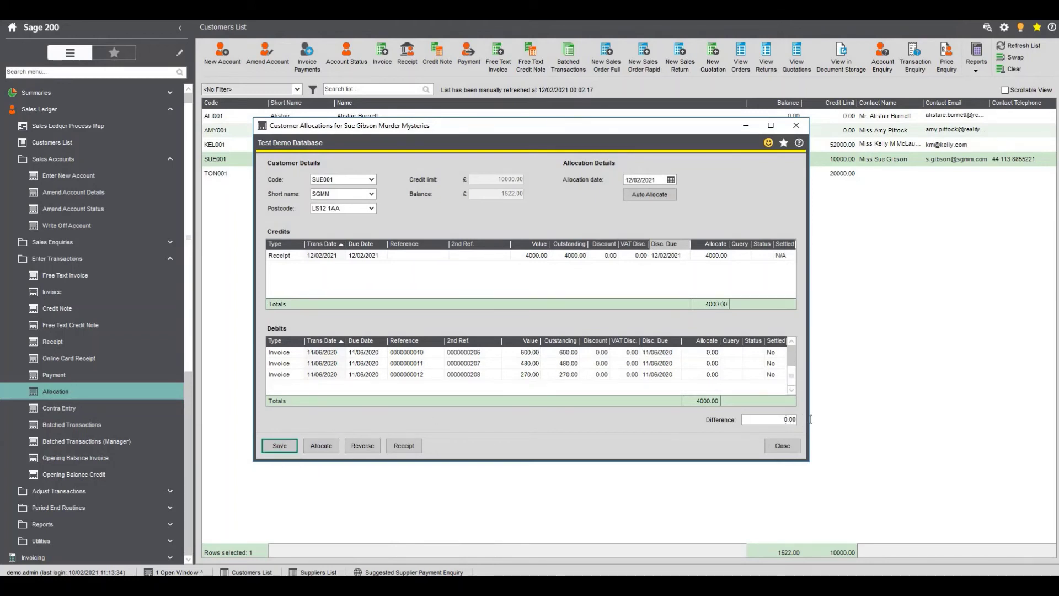
left_click(275, 447)
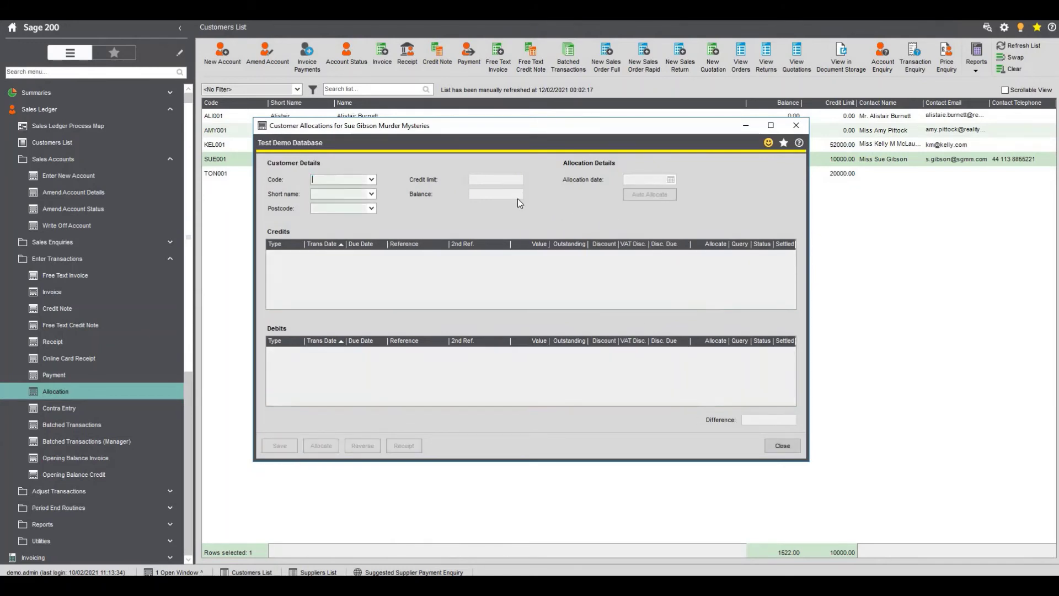
Step: Refresh balances and inspect the 360.00 invoice part-paid with 188.00 in transaction history
left_click(781, 444)
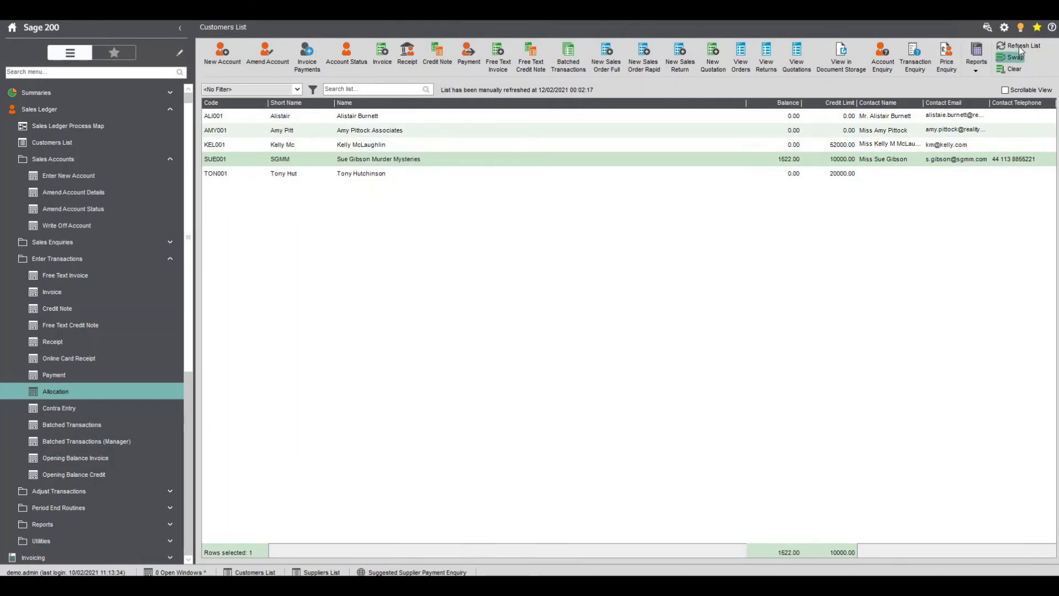
left_click(1018, 47)
left_click(850, 158)
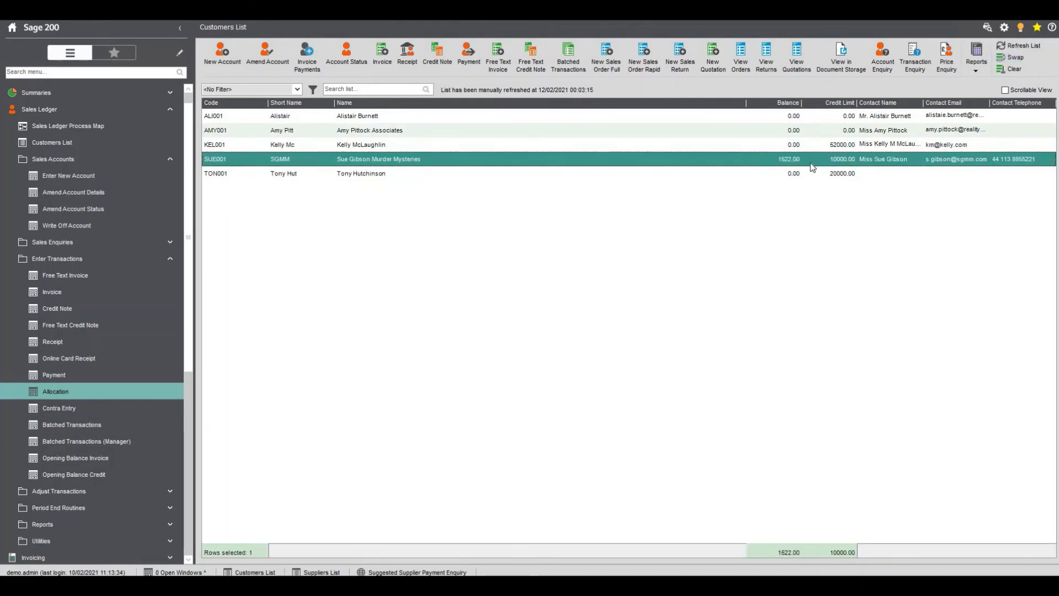
left_click(263, 62)
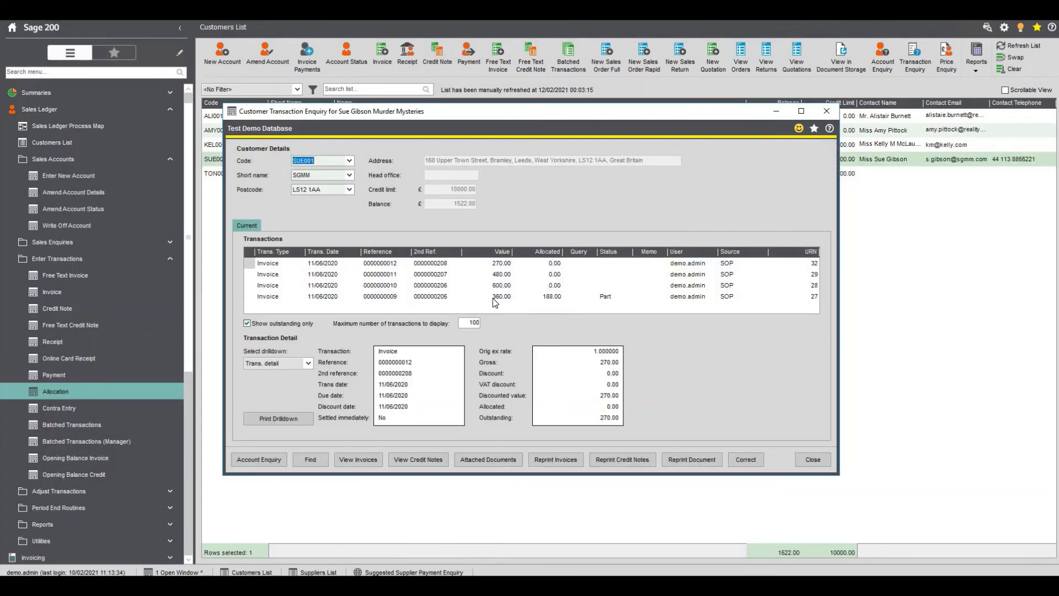
left_click(607, 300)
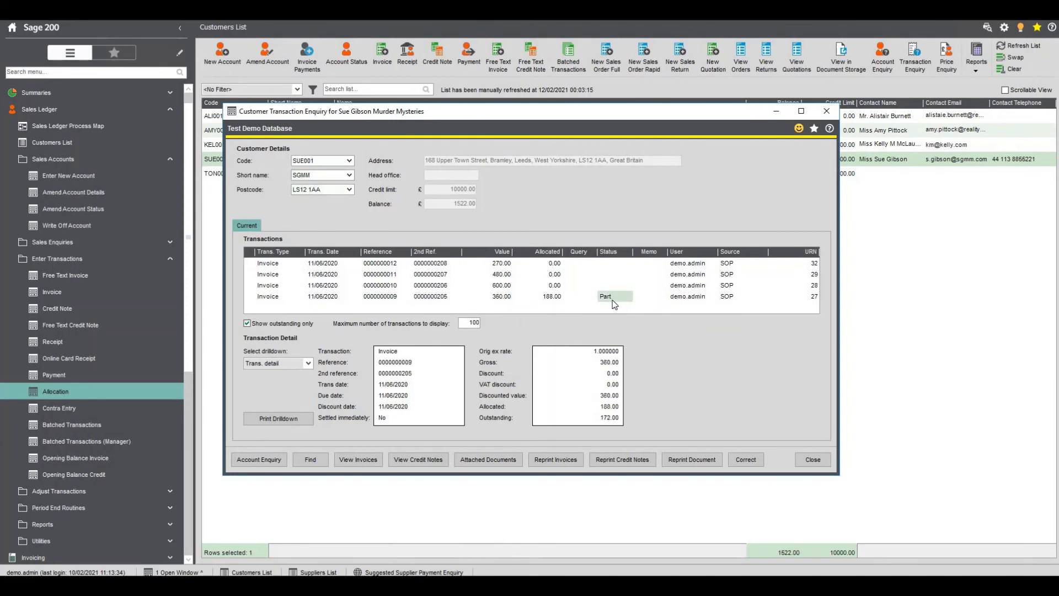
left_click(509, 299)
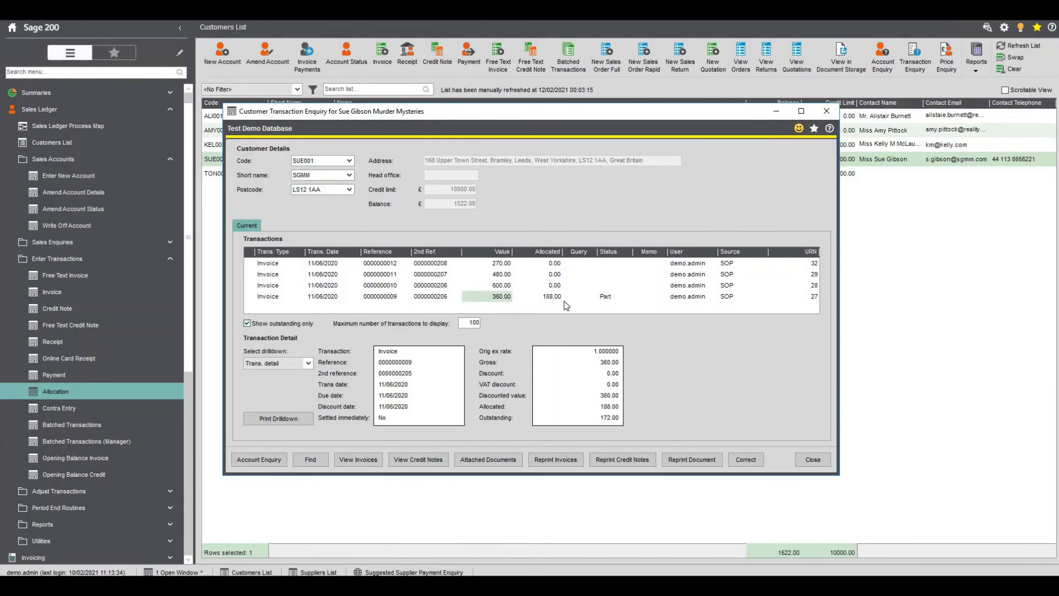
left_click(554, 299)
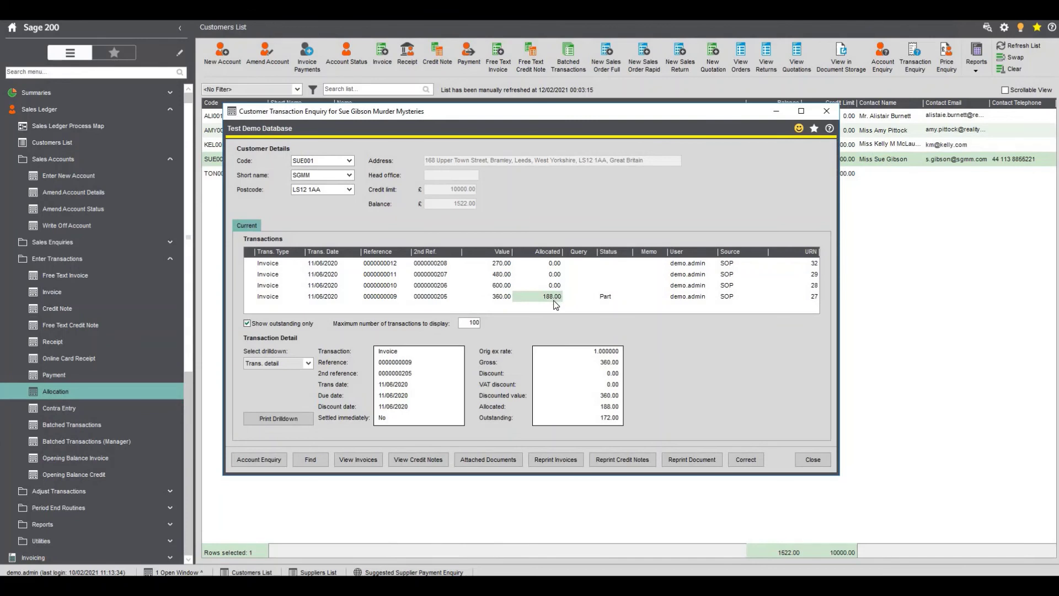
Step: Include settled transactions, review the -4000.00 receipt, and close the enquiry
left_click(248, 324)
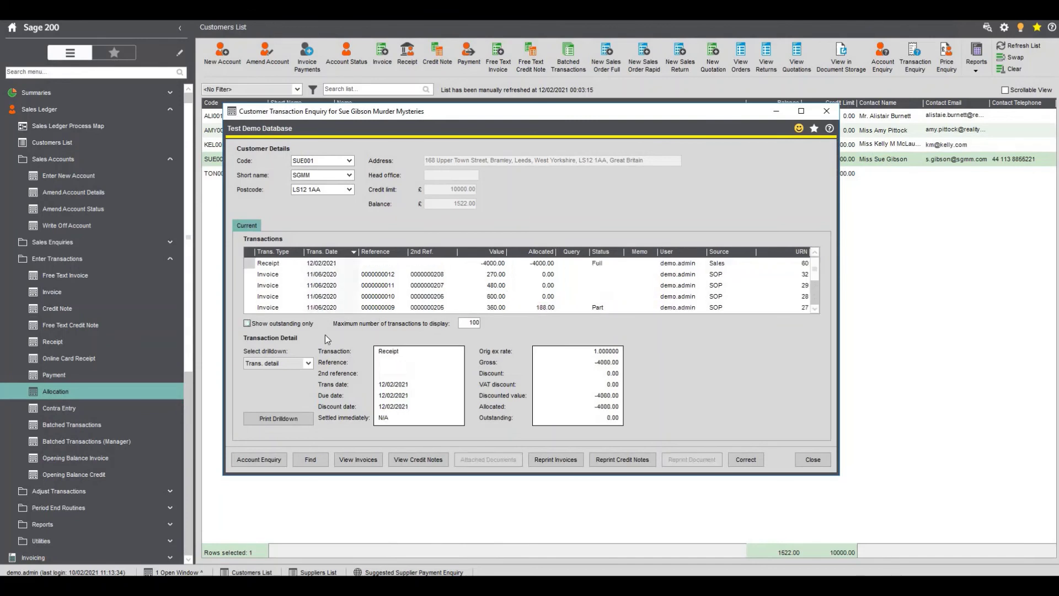
left_click(498, 265)
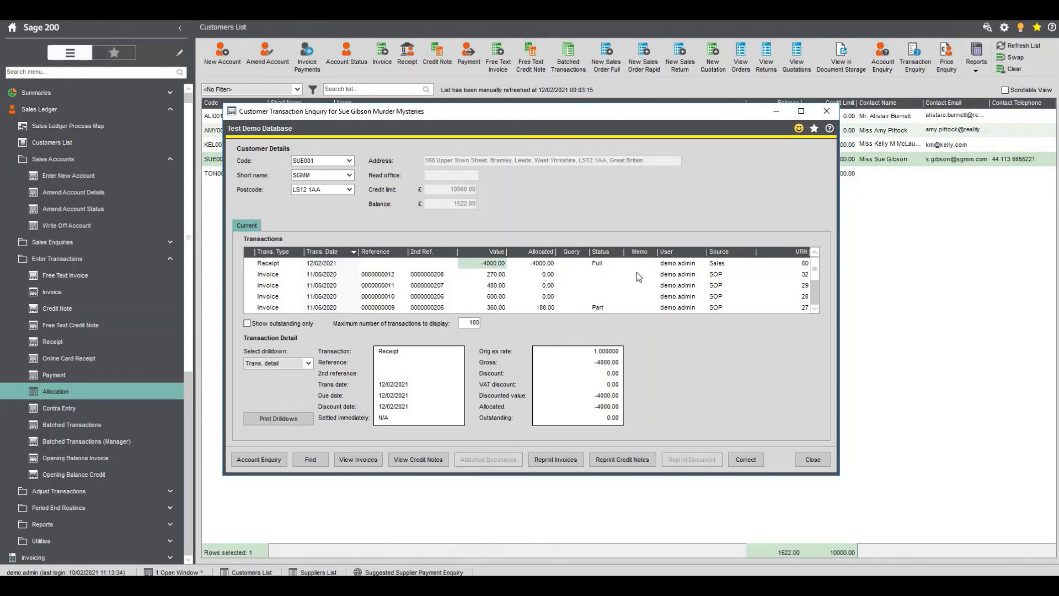
left_click(814, 457)
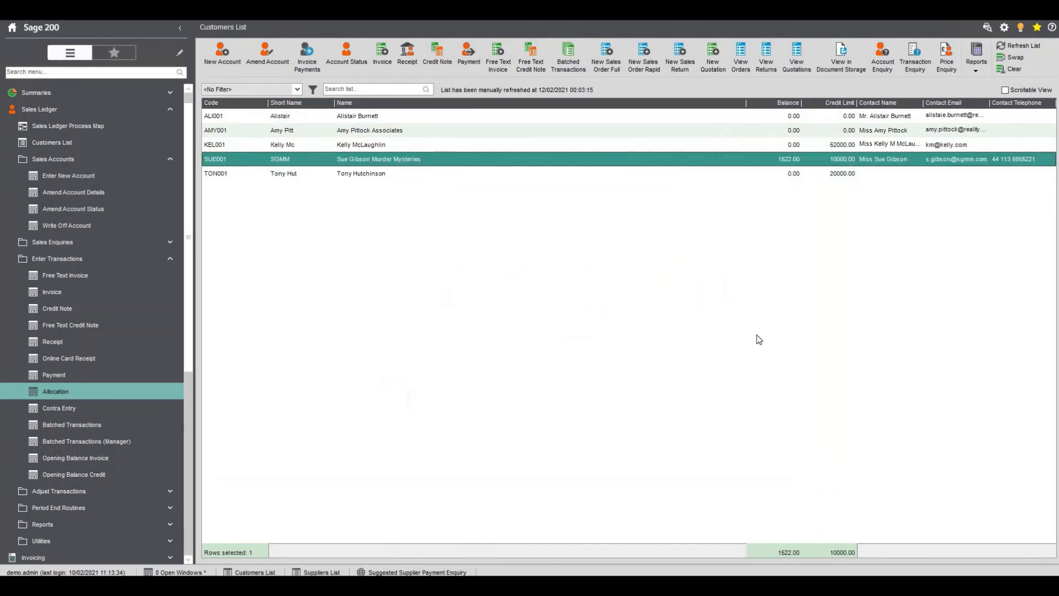